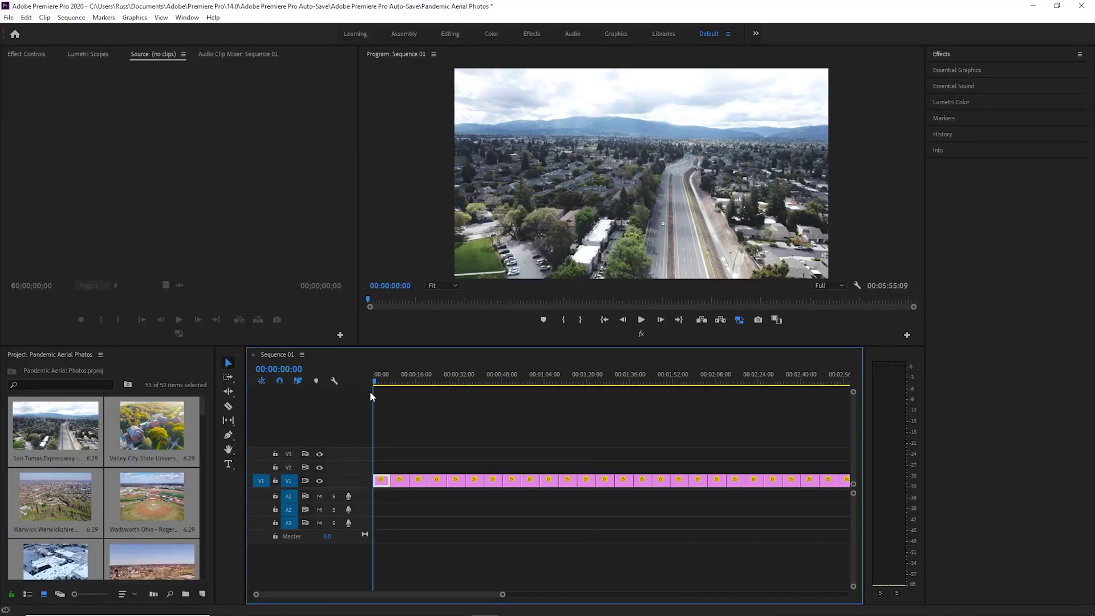
# Step: Drag the panel borders to narrow the Project panel and widen the timeline and program monitor
pyautogui.moveTo(215, 484)
pyautogui.mouseDown()
pyautogui.moveTo(182, 487)
pyautogui.moveTo(242, 488)
pyautogui.moveTo(195, 488)
pyautogui.mouseUp()
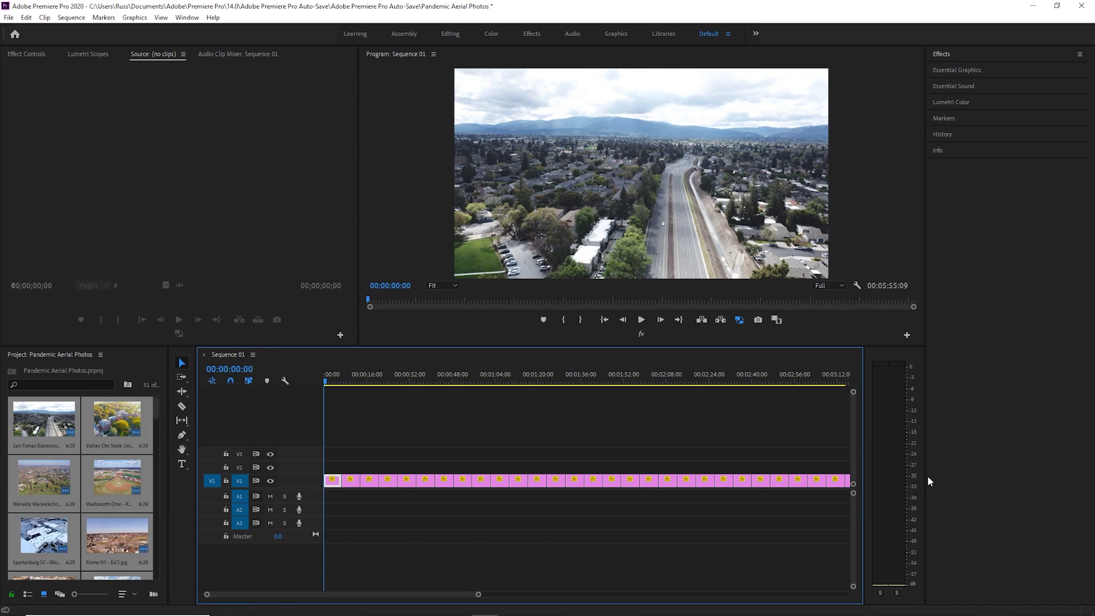
pyautogui.moveTo(924, 479); pyautogui.dragTo(970, 481)
pyautogui.moveTo(865, 488); pyautogui.dragTo(921, 484)
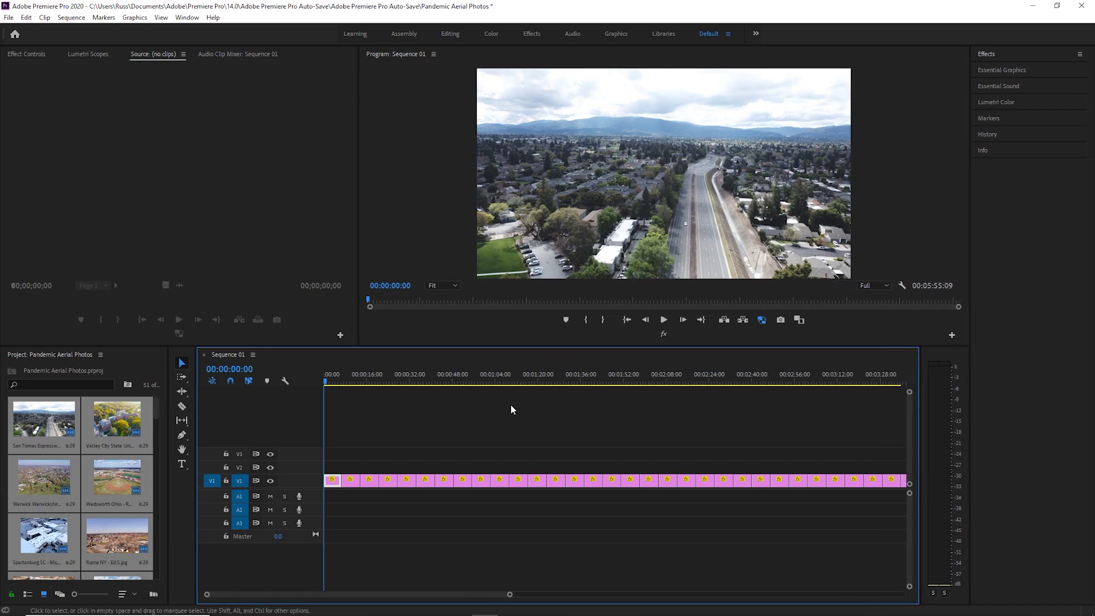
# Step: Turn on Scale keyframing at 76.8 for the San Tomas Expressway clip and move to about 3 seconds
pyautogui.click(27, 53)
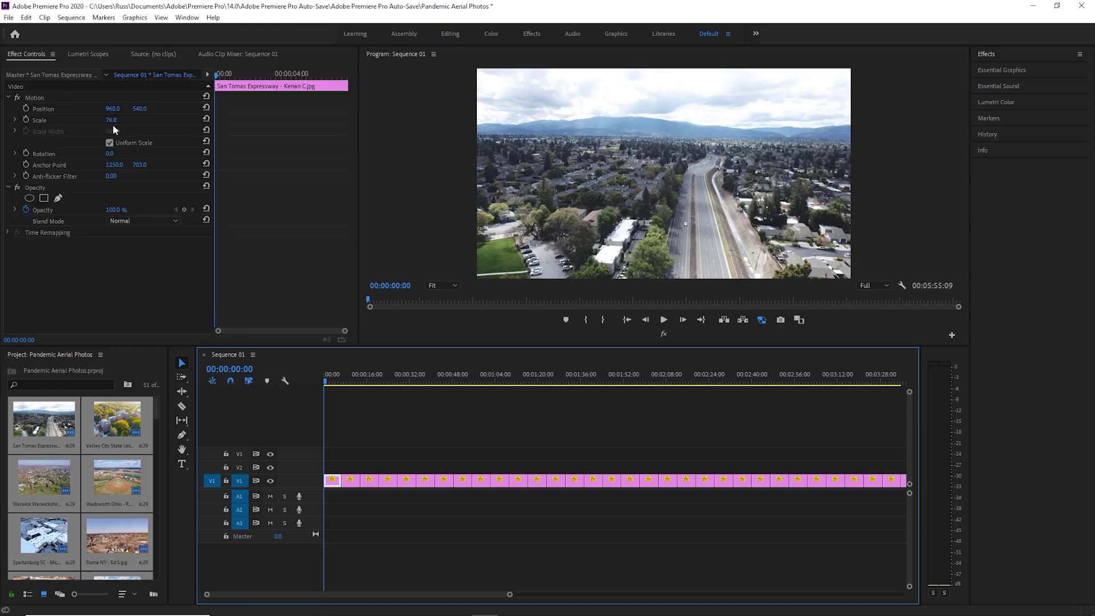
pyautogui.click(26, 121)
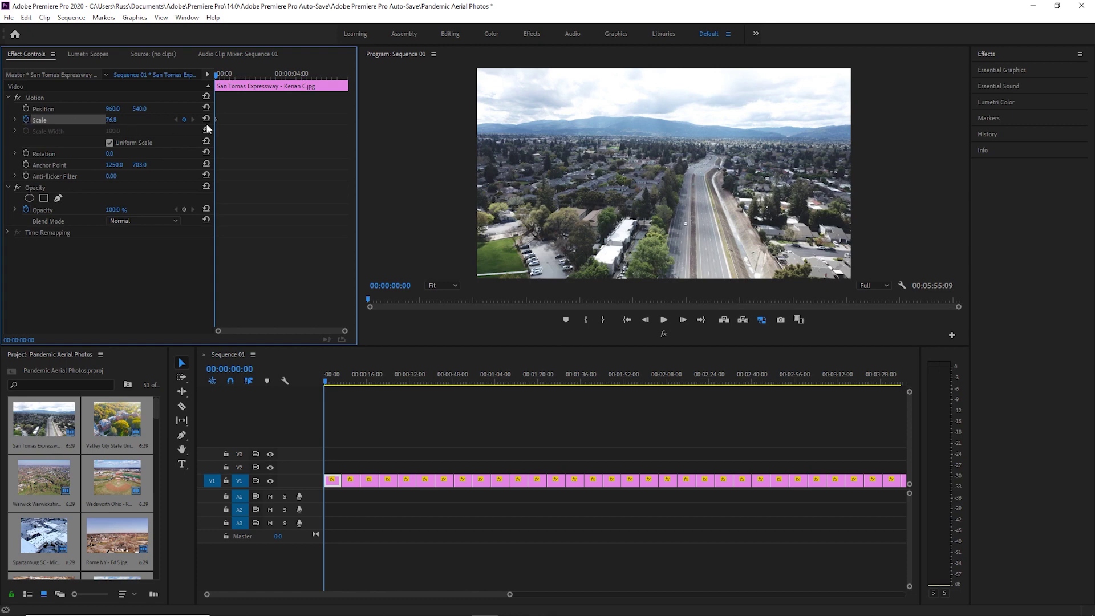
pyautogui.moveTo(218, 81); pyautogui.dragTo(287, 84)
# Step: Copy the San Tomas Expressway clip and paste its Motion attributes onto the Rome NY clip
pyautogui.press('Home')
pyautogui.rightClick(334, 480)
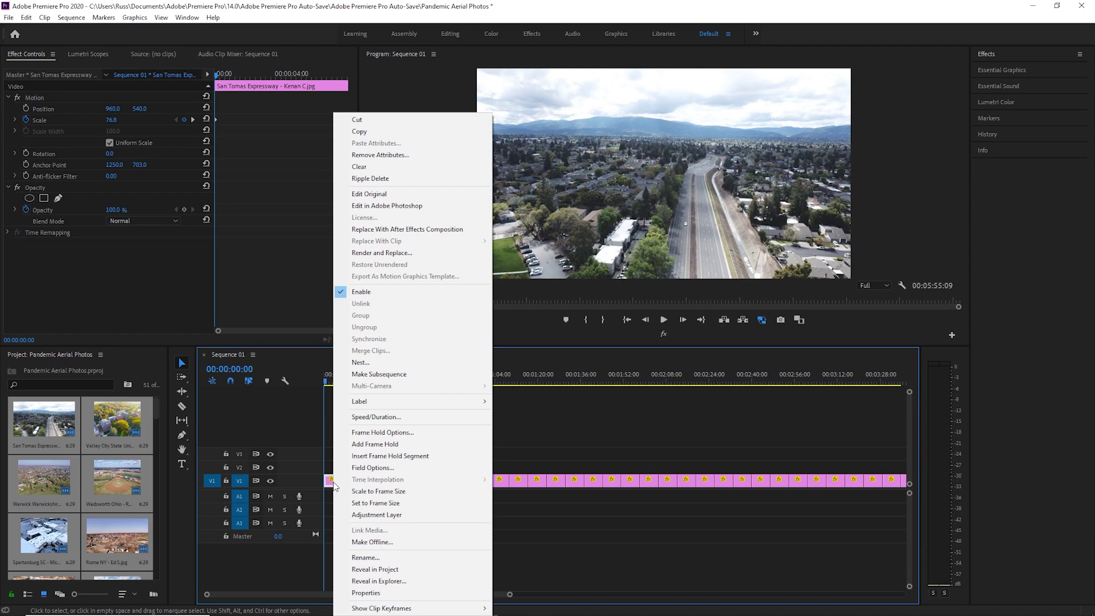
pyautogui.click(374, 136)
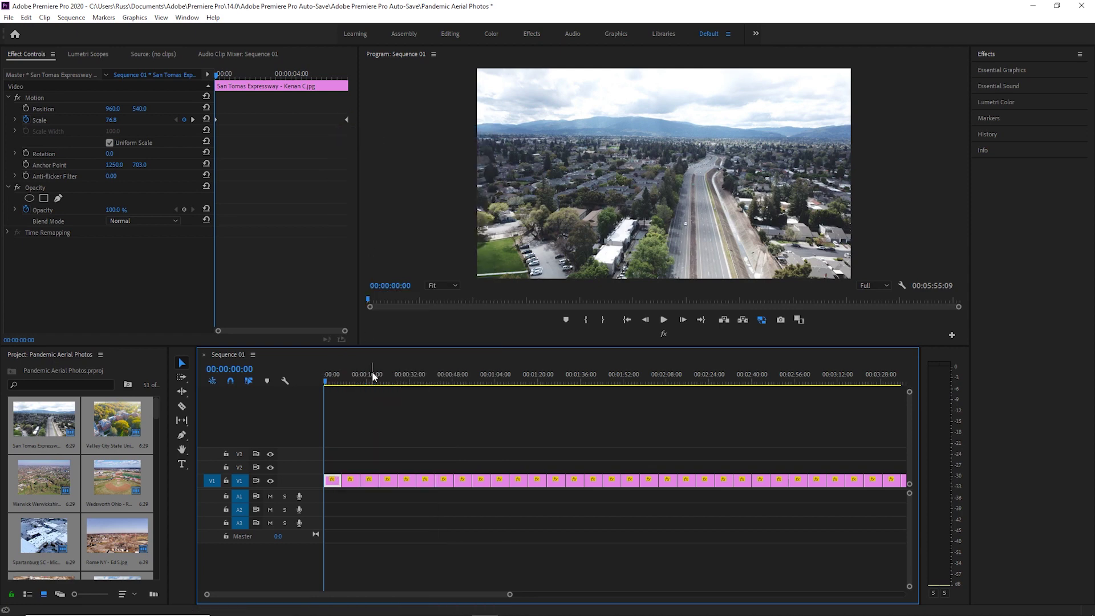
pyautogui.rightClick(425, 481)
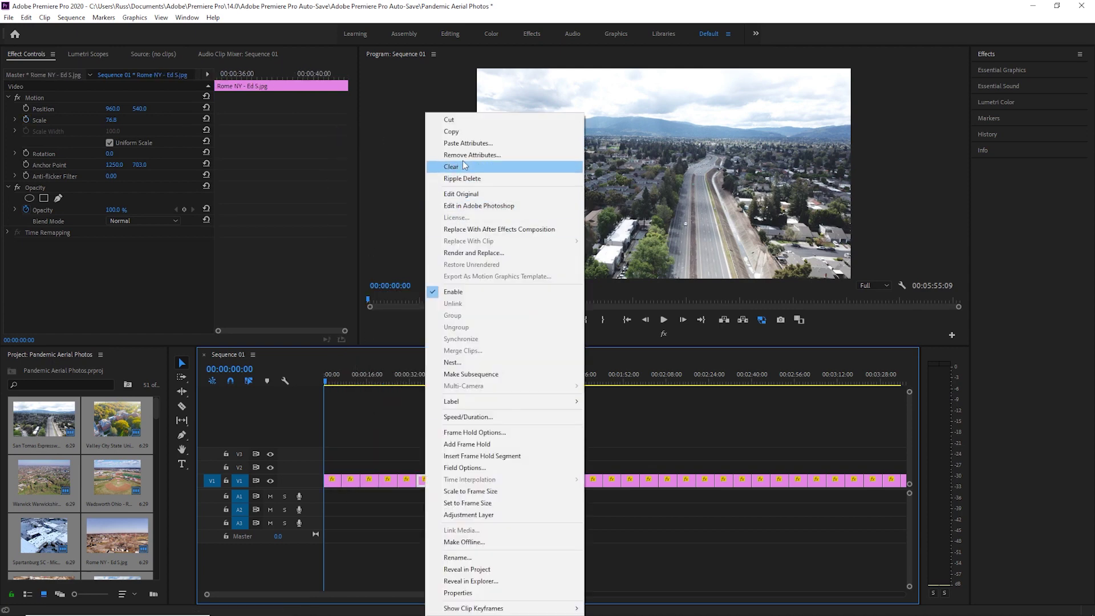
pyautogui.click(471, 144)
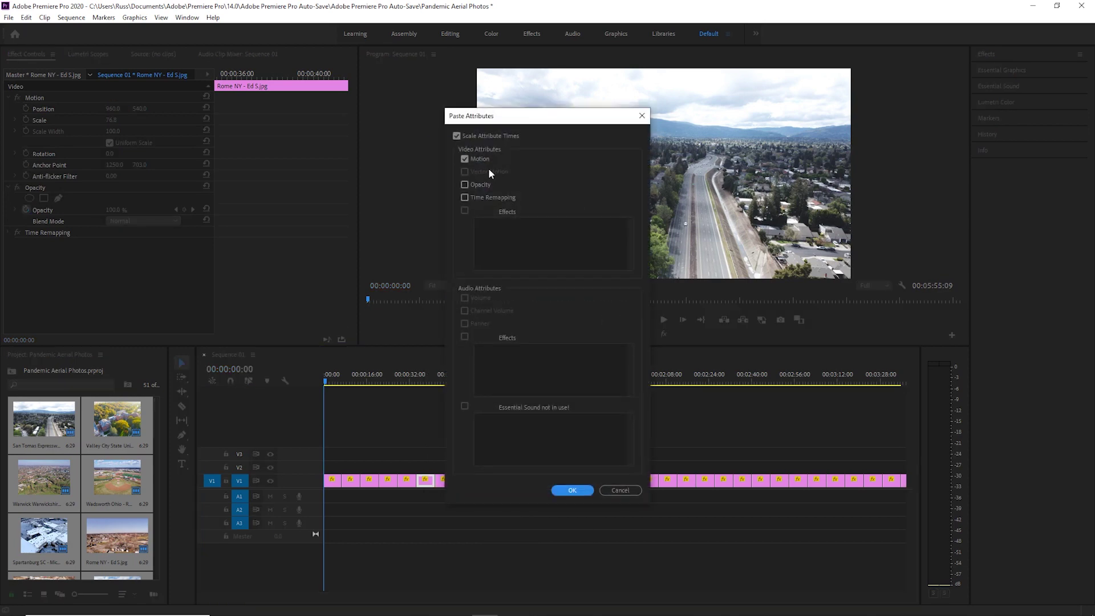
pyautogui.click(473, 160)
pyautogui.click(572, 490)
# Step: Paste the Motion attributes onto the following clips, including San Francisco
pyautogui.rightClick(460, 481)
pyautogui.click(468, 142)
pyautogui.press('Return')
pyautogui.click(518, 481)
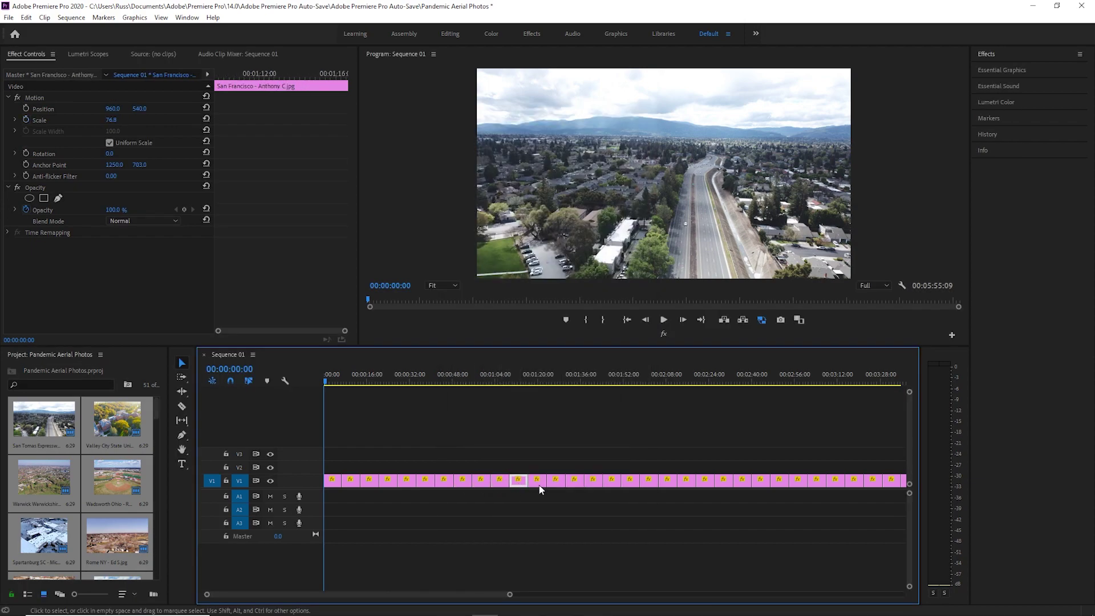
pyautogui.rightClick(518, 481)
pyautogui.click(537, 481)
pyautogui.rightClick(537, 481)
pyautogui.click(547, 143)
pyautogui.click(572, 490)
pyautogui.click(574, 485)
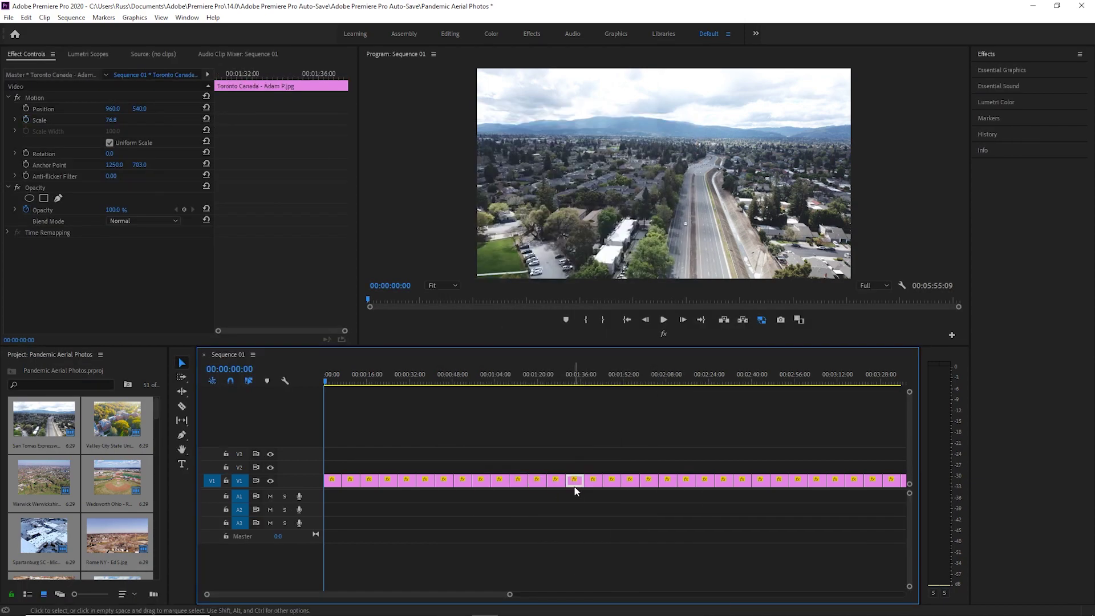
# Step: Paste the Motion attributes onto the clips from Toronto Canada to 101 Freeway Los Angeles
pyautogui.rightClick(630, 481)
pyautogui.rightClick(648, 481)
pyautogui.rightClick(667, 481)
pyautogui.click(686, 481)
pyautogui.rightClick(686, 481)
pyautogui.click(707, 142)
pyautogui.press('Return')
pyautogui.rightClick(741, 481)
pyautogui.click(764, 143)
pyautogui.press('Return')
pyautogui.rightClick(799, 480)
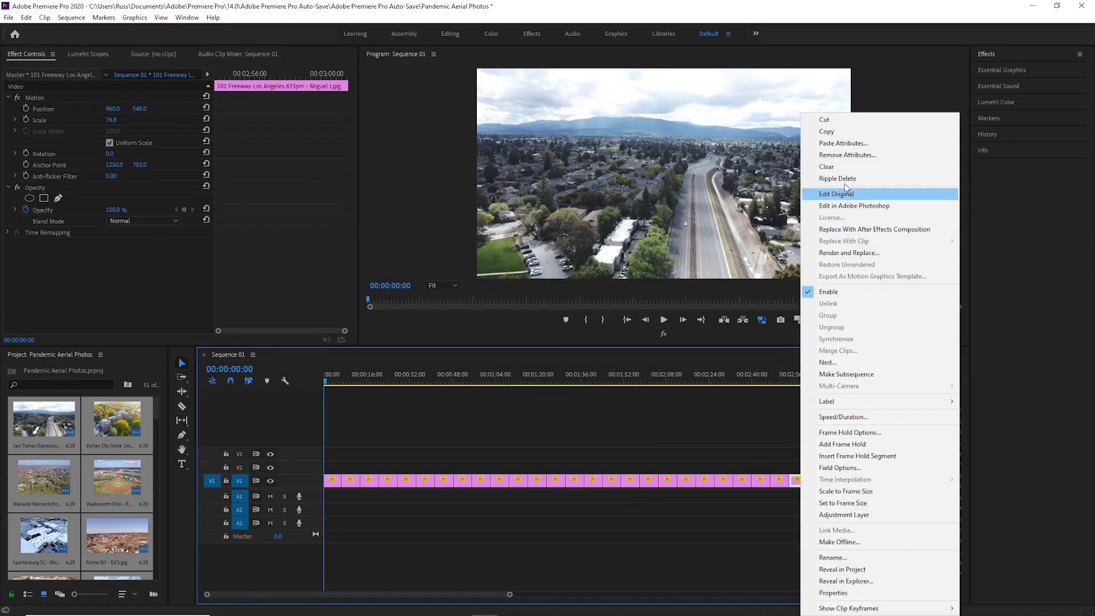
pyautogui.press('Escape')
# Step: Paste Motion attributes with Ctrl+Alt+V onto the Centereach NY clip and its neighbours
pyautogui.click(423, 481)
pyautogui.hotkey('ctrl', 'alt', 'v')
pyautogui.press('Return')
pyautogui.click(445, 480)
pyautogui.hotkey('ctrl', 'alt', 'v')
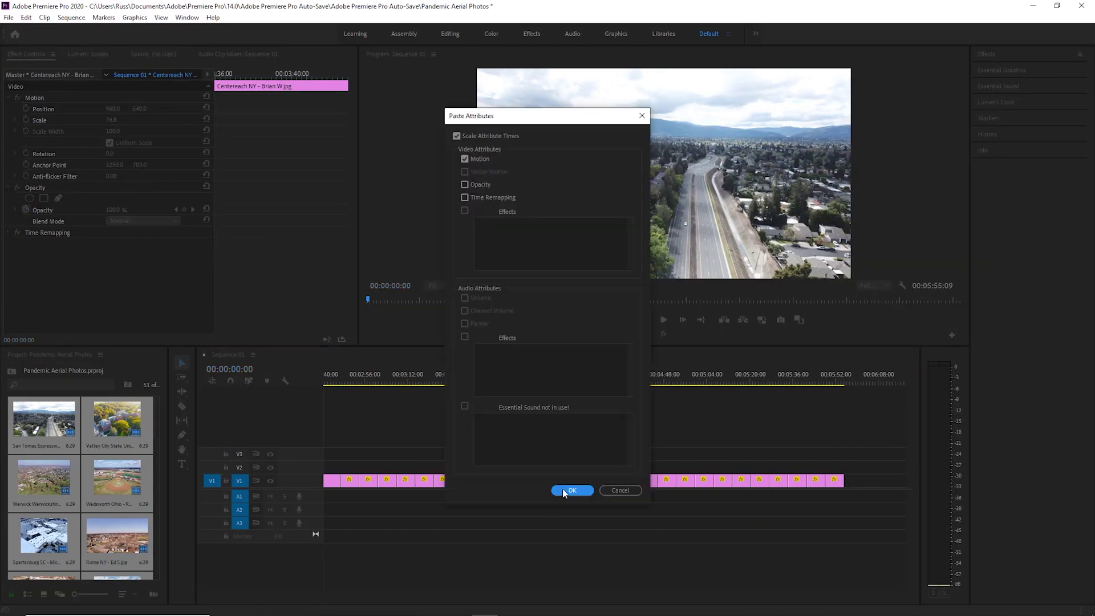
pyautogui.press('Return')
pyautogui.rightClick(571, 481)
pyautogui.click(631, 481)
# Step: Paste Motion onto the Geneseo IL through Marina Beach clips, then play back to check
pyautogui.rightClick(648, 481)
pyautogui.press('Escape')
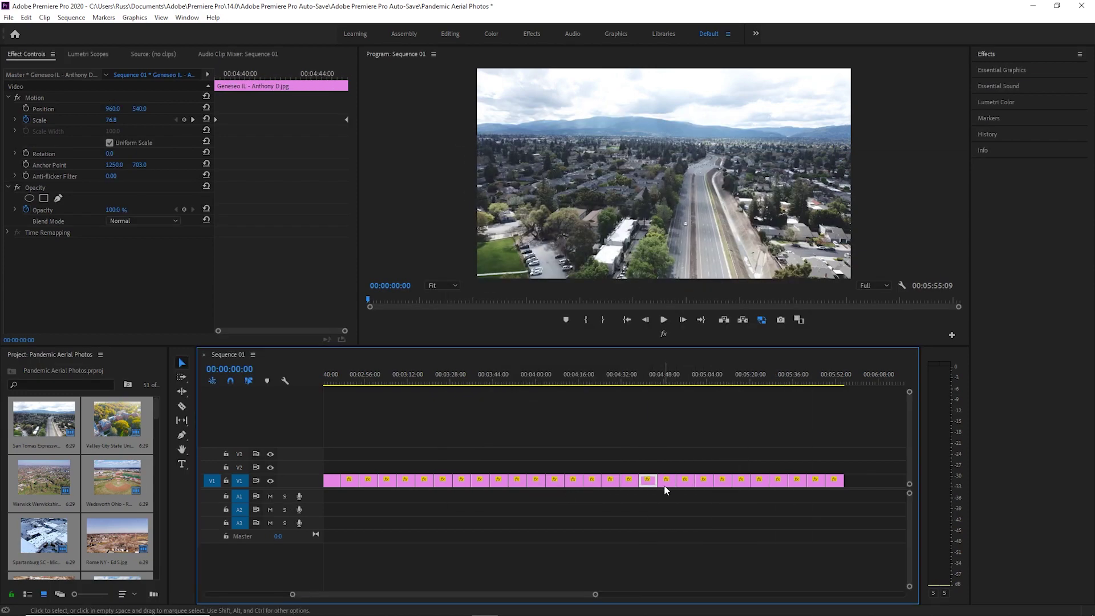
pyautogui.rightClick(666, 481)
pyautogui.click(708, 142)
pyautogui.press('Return')
pyautogui.click(760, 481)
pyautogui.rightClick(779, 481)
pyautogui.click(821, 142)
pyautogui.press('Return')
pyautogui.click(664, 319)
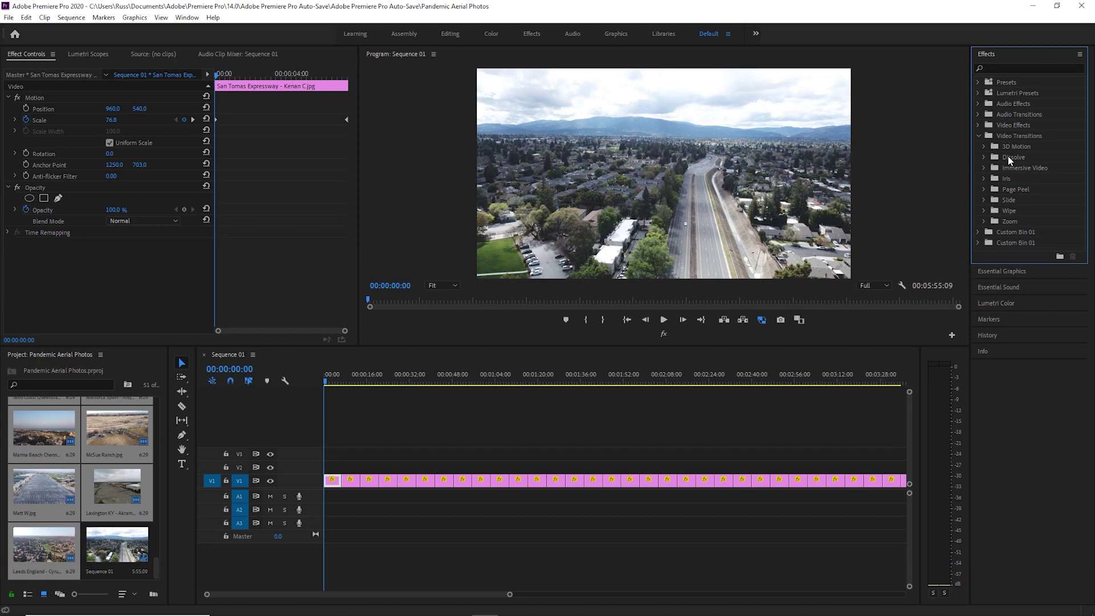
# Step: Set Cross Dissolve from the Dissolve group as the default transition
pyautogui.click(984, 157)
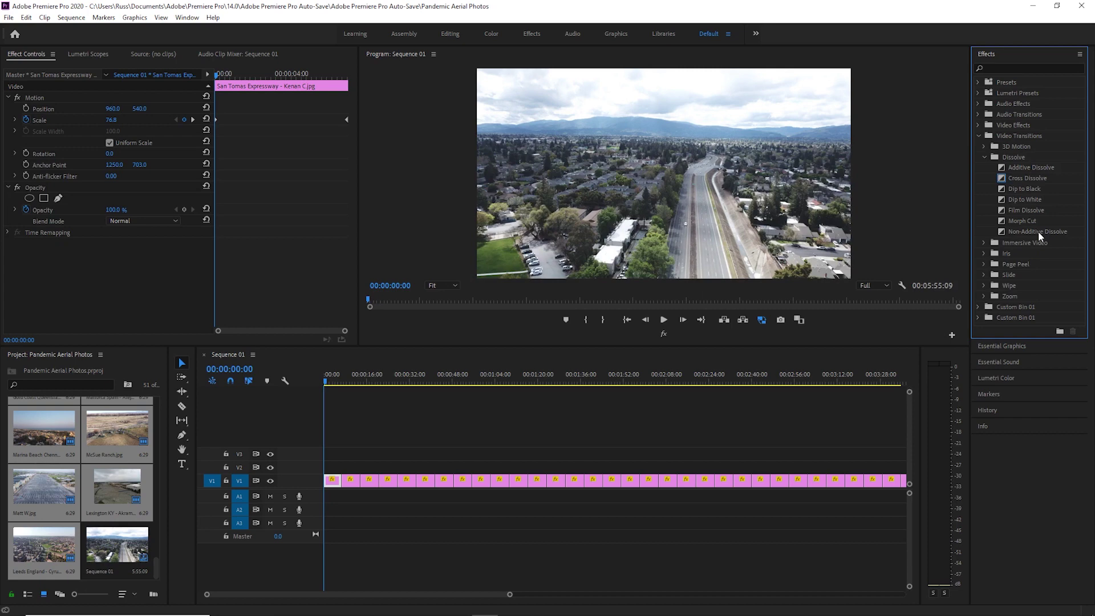
pyautogui.rightClick(1021, 176)
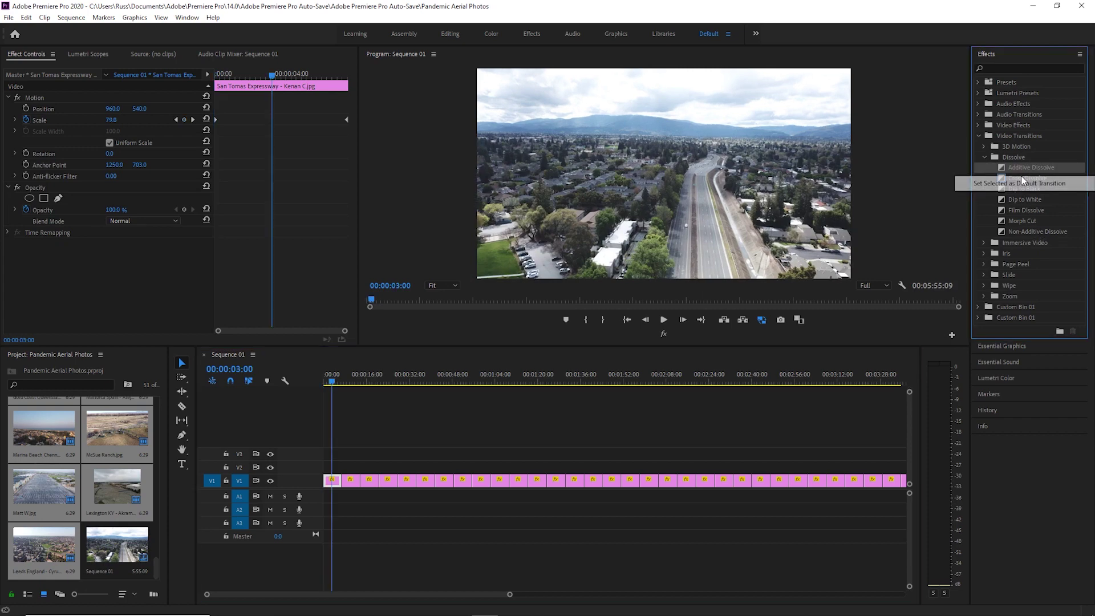
pyautogui.click(1019, 183)
# Step: Select all clips and add Cross Dissolves between every photo, zooming in to check them
pyautogui.click(516, 469)
pyautogui.hotkey('ctrl', 'a')
pyautogui.press('\\')
pyautogui.hotkey('ctrl', 'd')
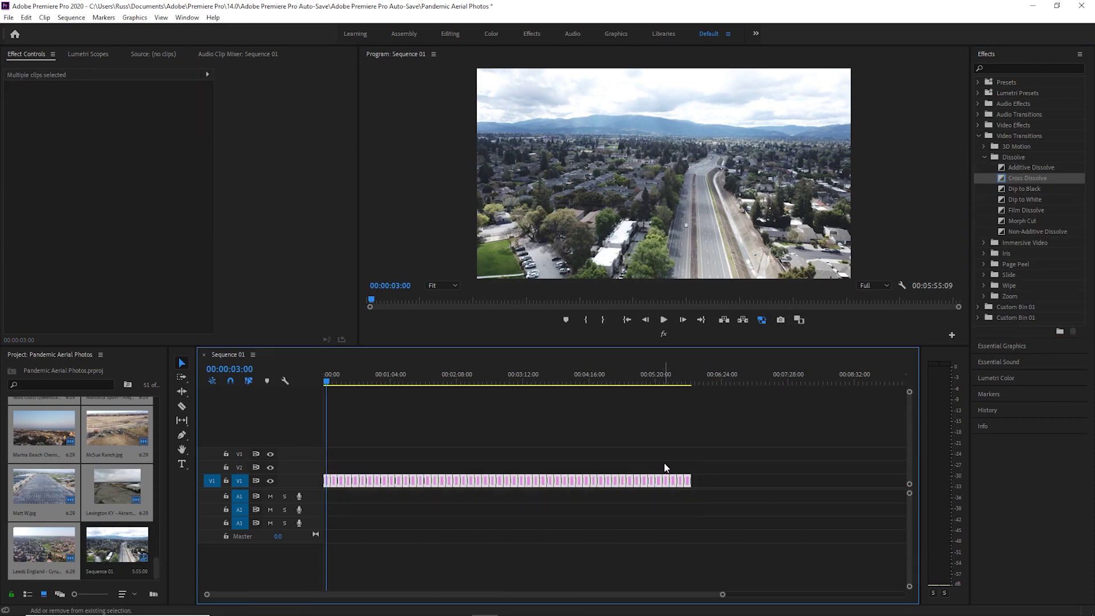
pyautogui.hotkey('shift', 'd')
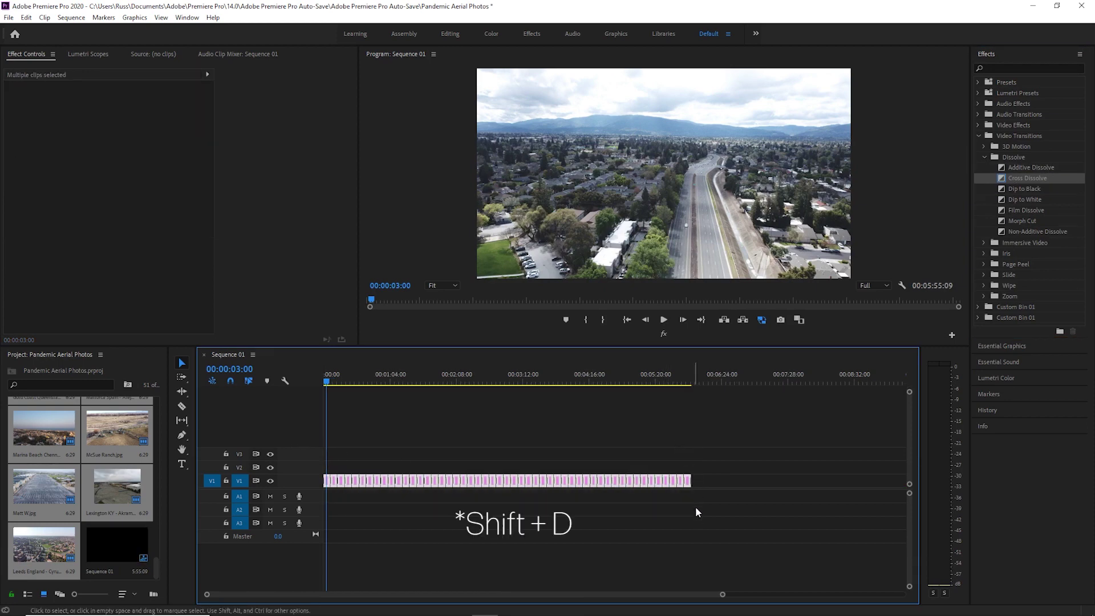
pyautogui.moveTo(722, 596); pyautogui.dragTo(387, 594)
pyautogui.moveTo(365, 382); pyautogui.dragTo(331, 379)
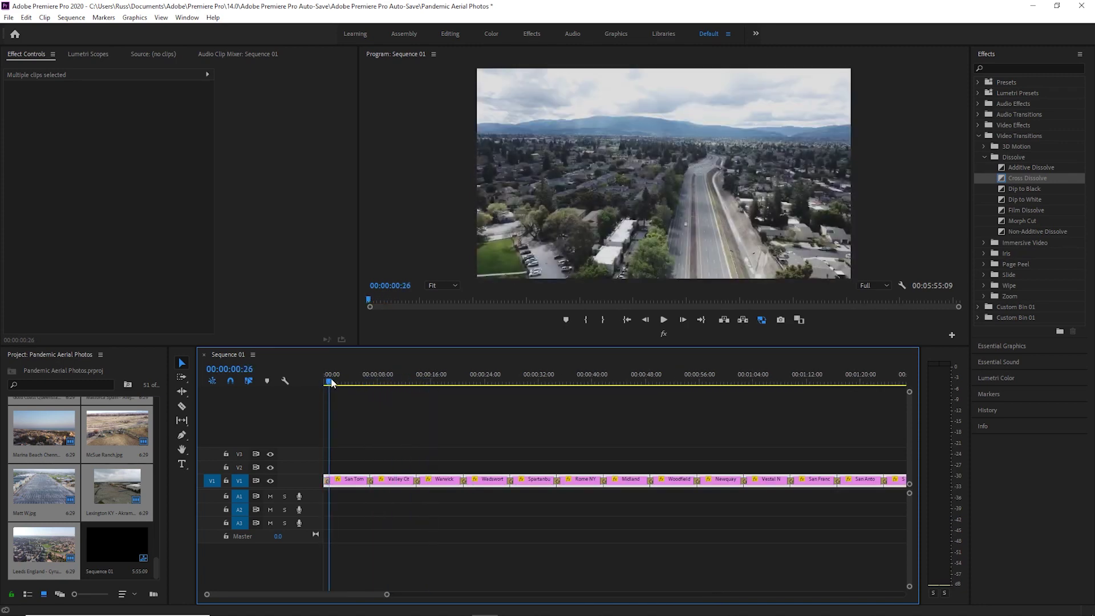
pyautogui.moveTo(387, 594); pyautogui.dragTo(323, 597)
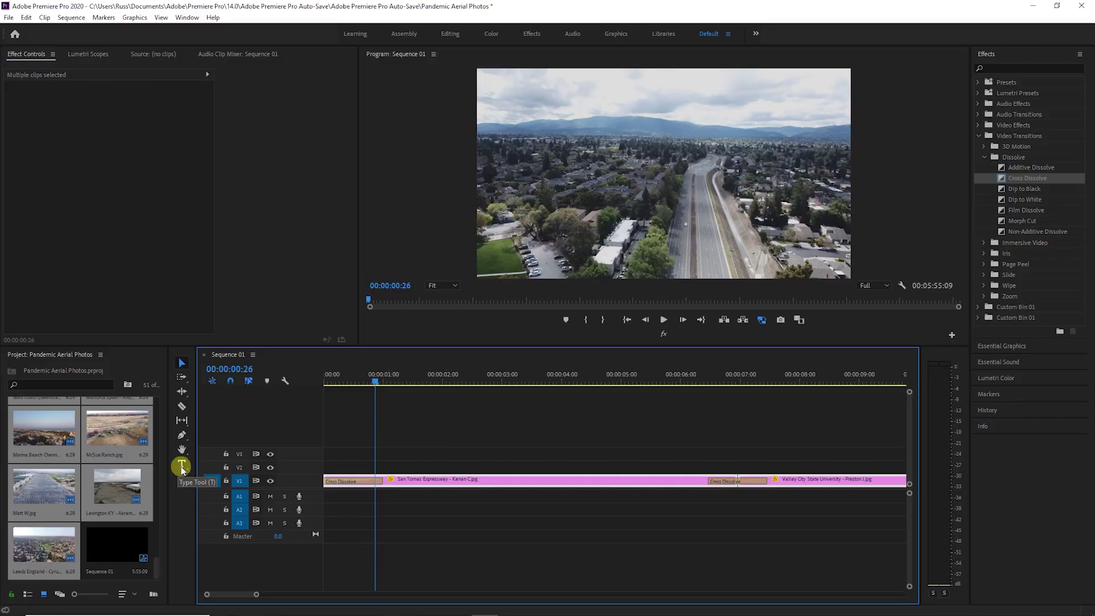
# Step: Start a caption text box on the first photo with the Type tool, typing 'S'
pyautogui.click(181, 464)
pyautogui.click(492, 262)
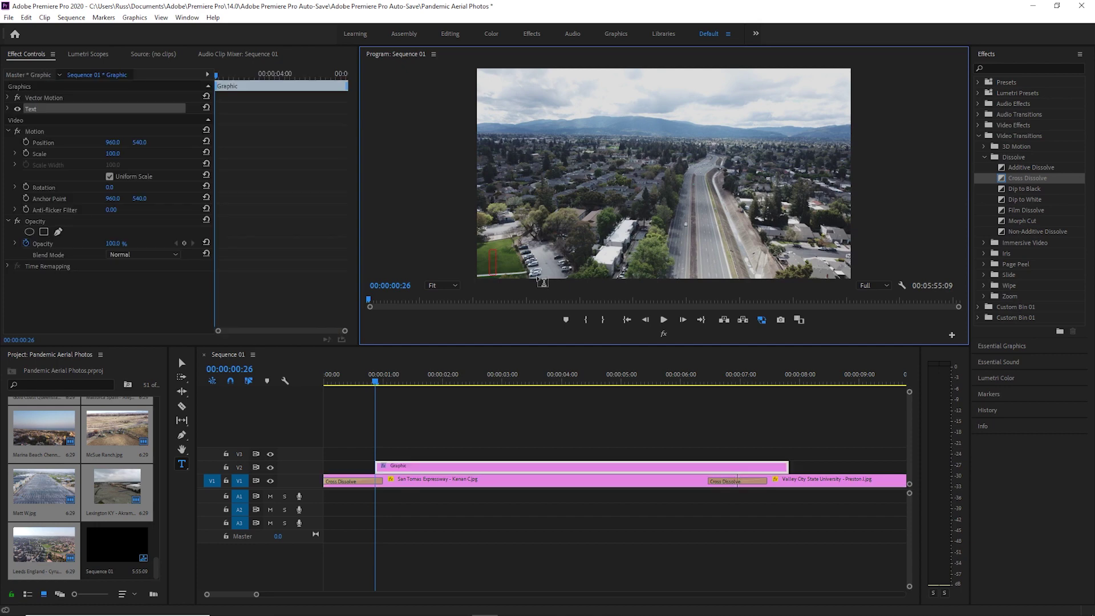
pyautogui.write('San Tomas Expy - Kenan C.')
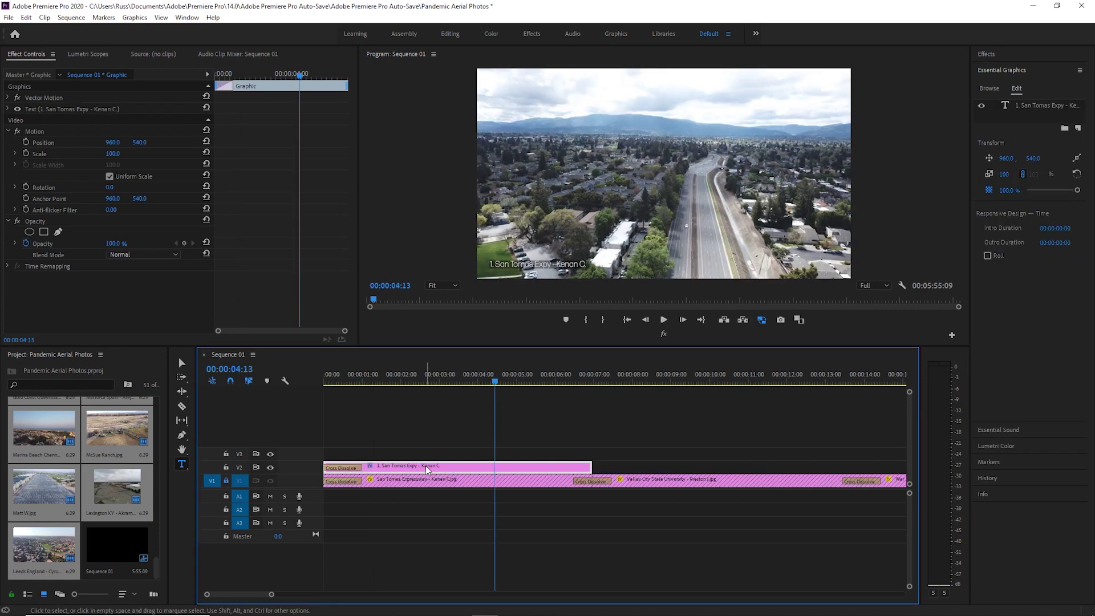
# Step: Copy the first caption title and paste copies above the following photos on V2
pyautogui.rightClick(424, 466)
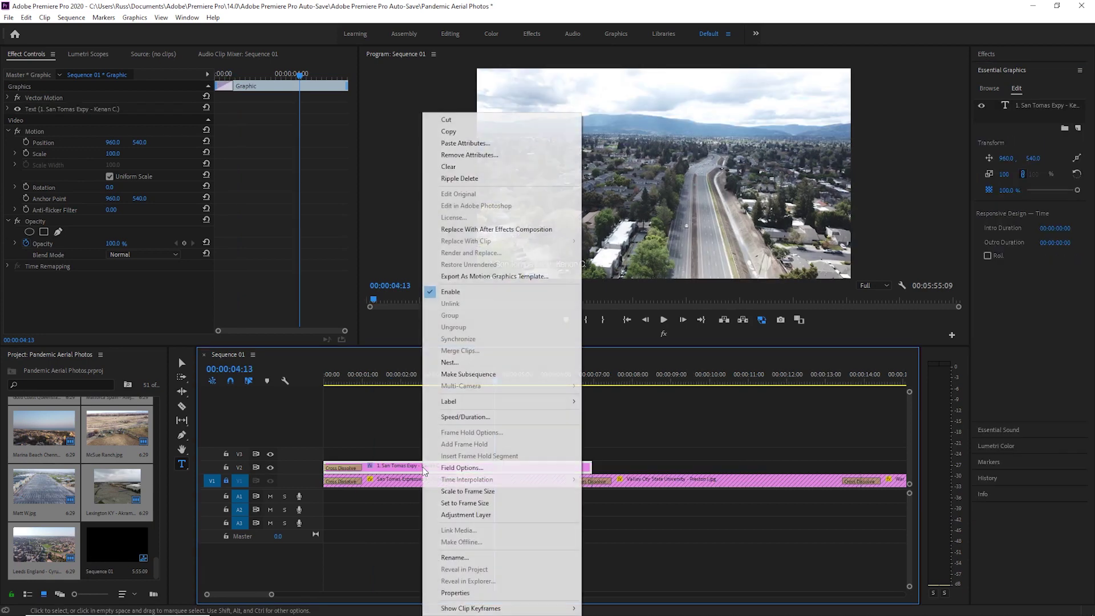
pyautogui.click(448, 131)
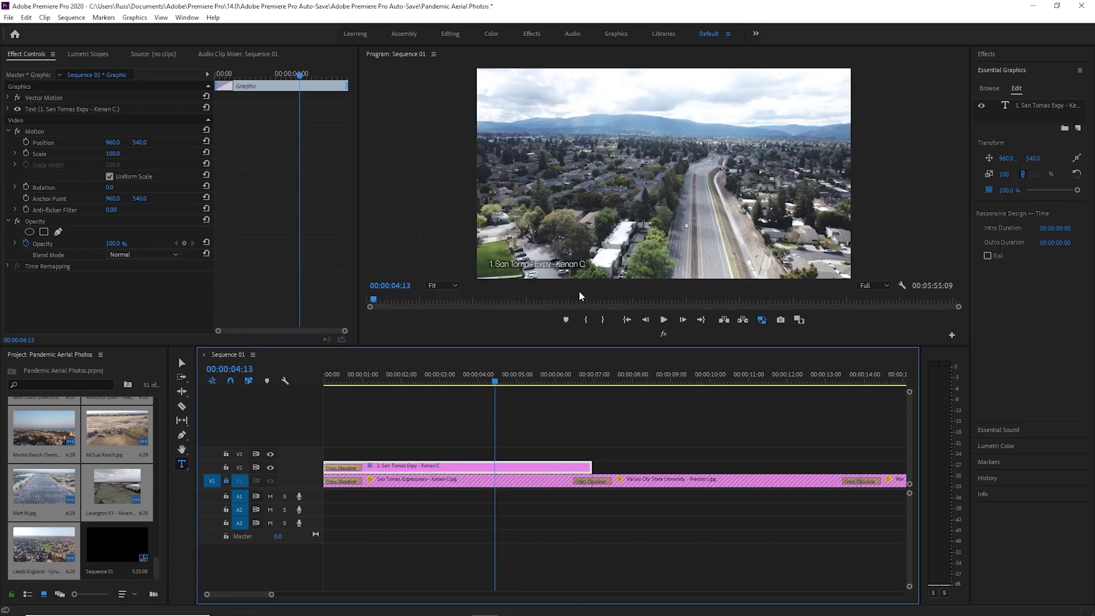
pyautogui.click(610, 375)
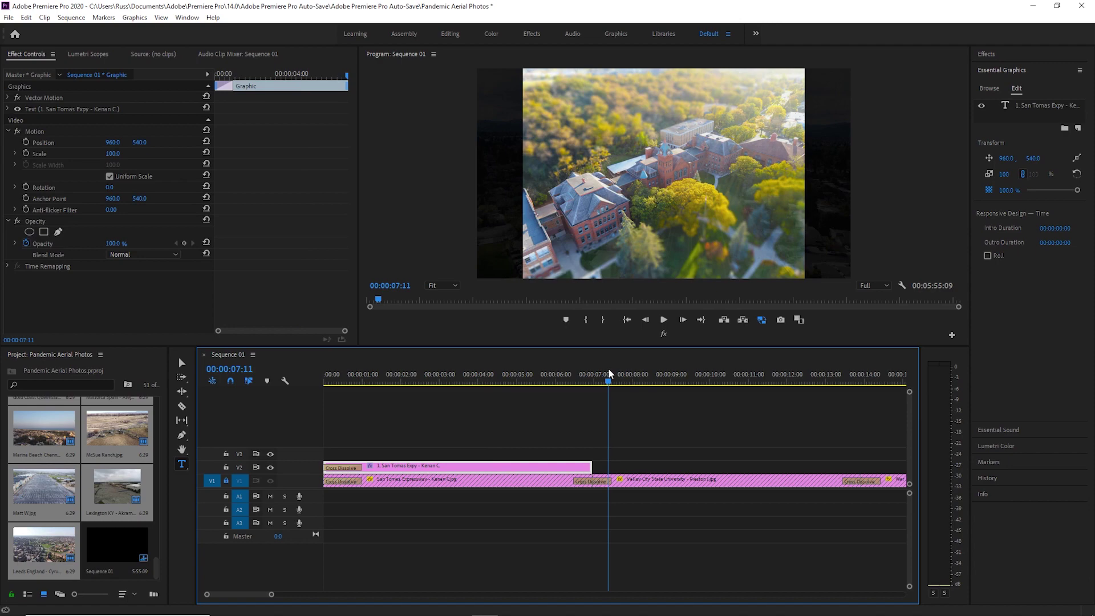
pyautogui.hotkey('ctrl', 'v')
pyautogui.press('-')
pyautogui.press('-')
pyautogui.press('-')
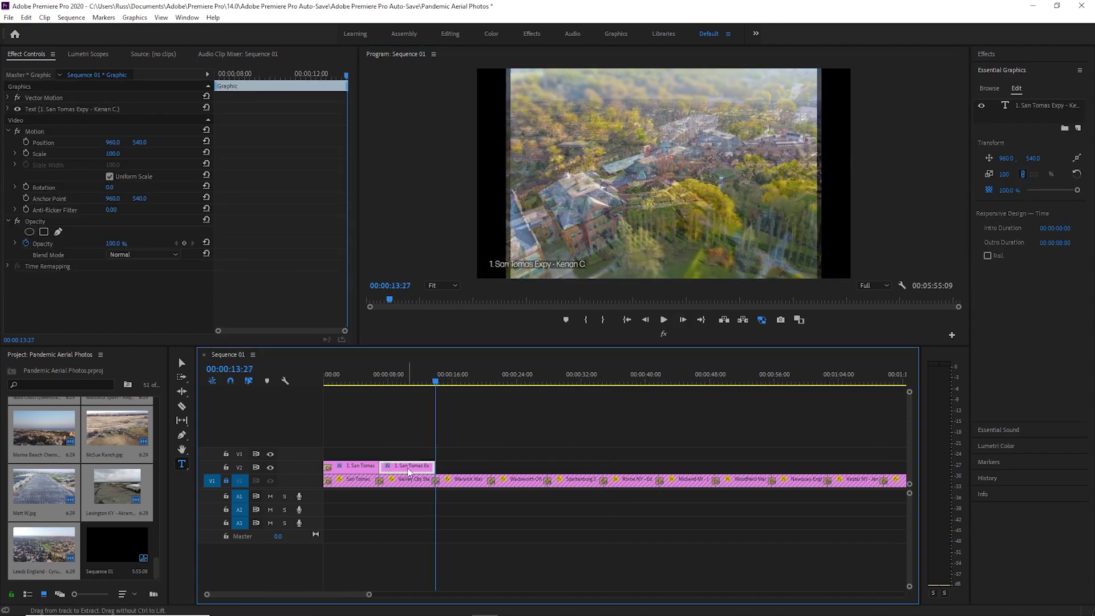
pyautogui.hotkey('ctrl', 'v')
pyautogui.hotkey('ctrl', 'v')
pyautogui.hotkey('ctrl', 'v')
pyautogui.hotkey('ctrl', 'v')
pyautogui.hotkey('ctrl', 'v')
pyautogui.hotkey('ctrl', 'v')
pyautogui.hotkey('ctrl', 'v')
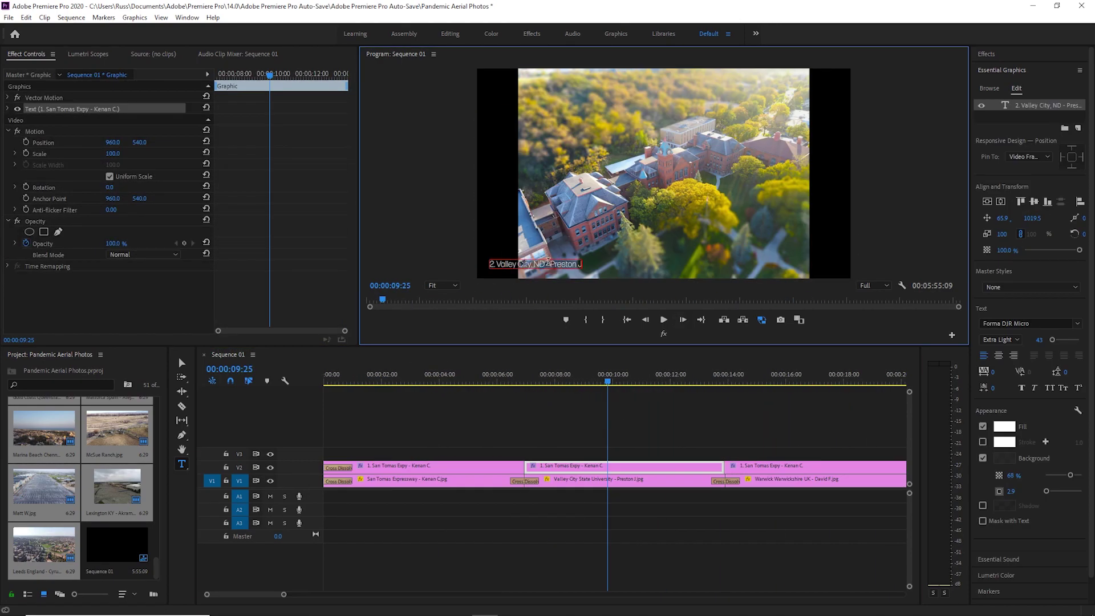
pyautogui.press('-')
pyautogui.press('Down')
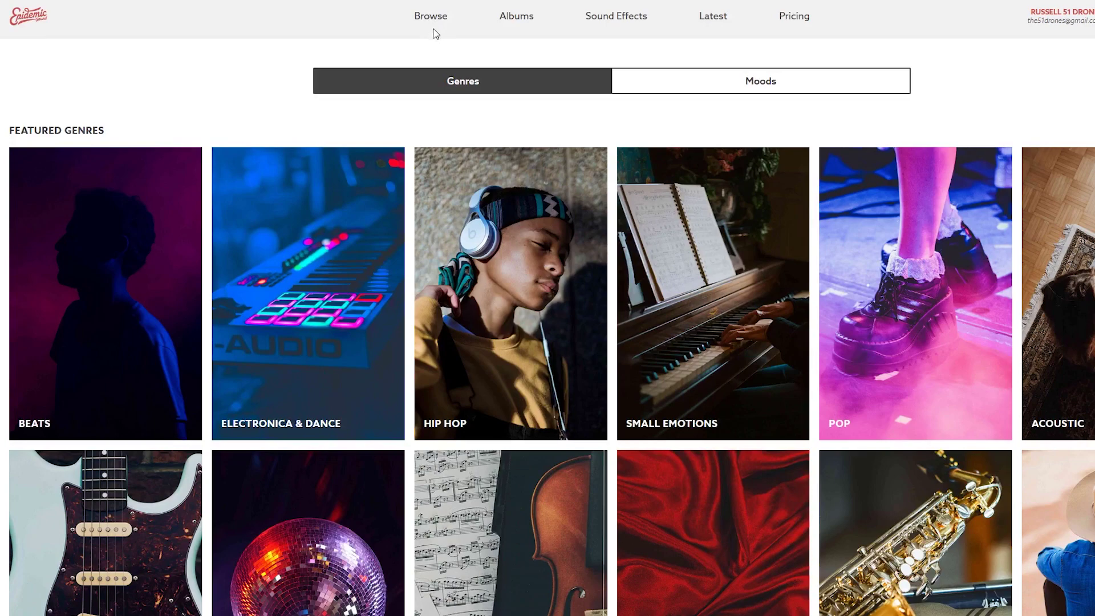
# Step: Scroll through the Epidemic Sound Genres list to find a soundtrack
pyautogui.scroll(-15, 547, 325)
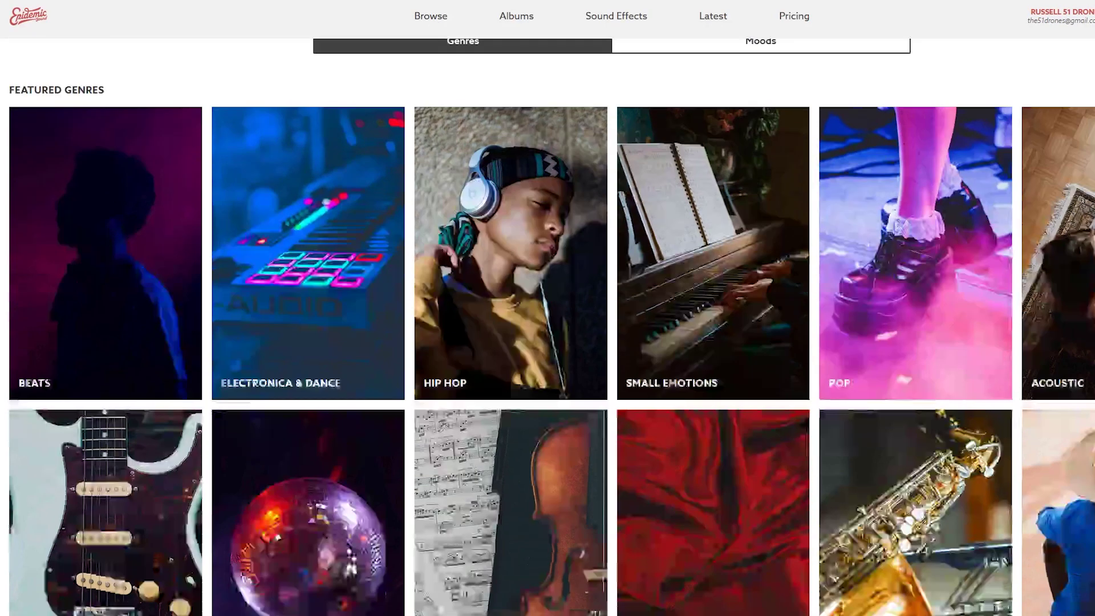
pyautogui.scroll(-2, 956, 399)
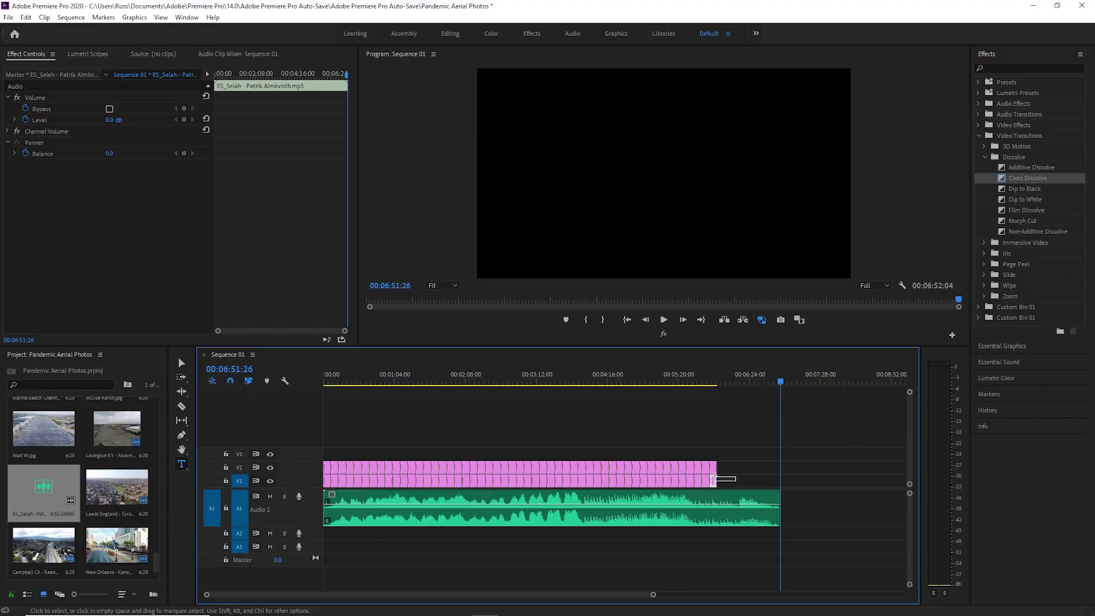
# Step: Nest the photo and caption clips, then rate-stretch the nest to end with the music (about 94%)
pyautogui.moveTo(358, 447); pyautogui.dragTo(317, 448)
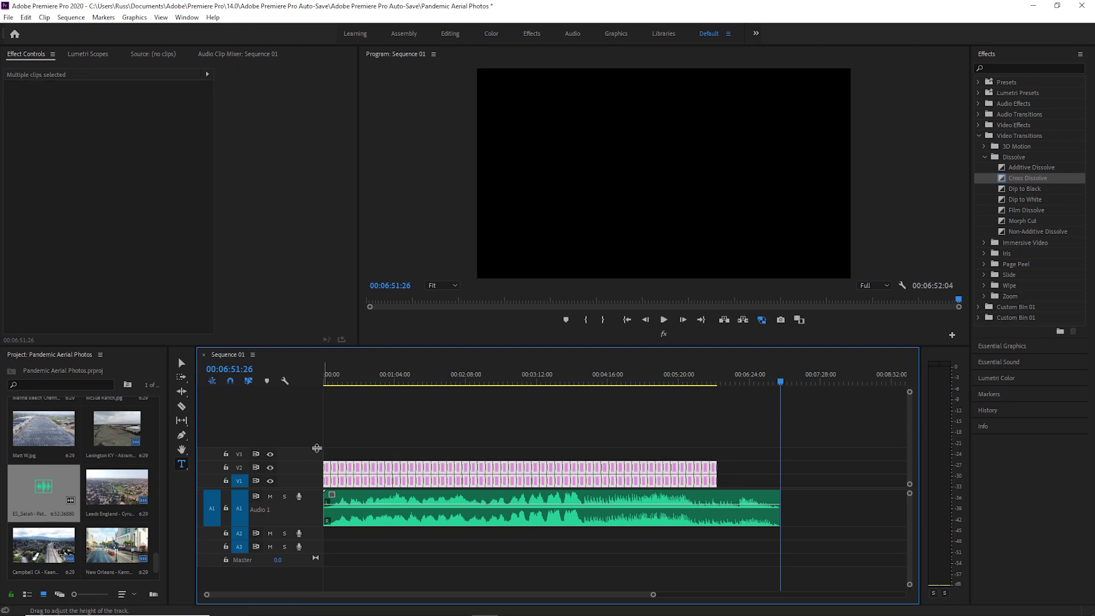
pyautogui.rightClick(589, 472)
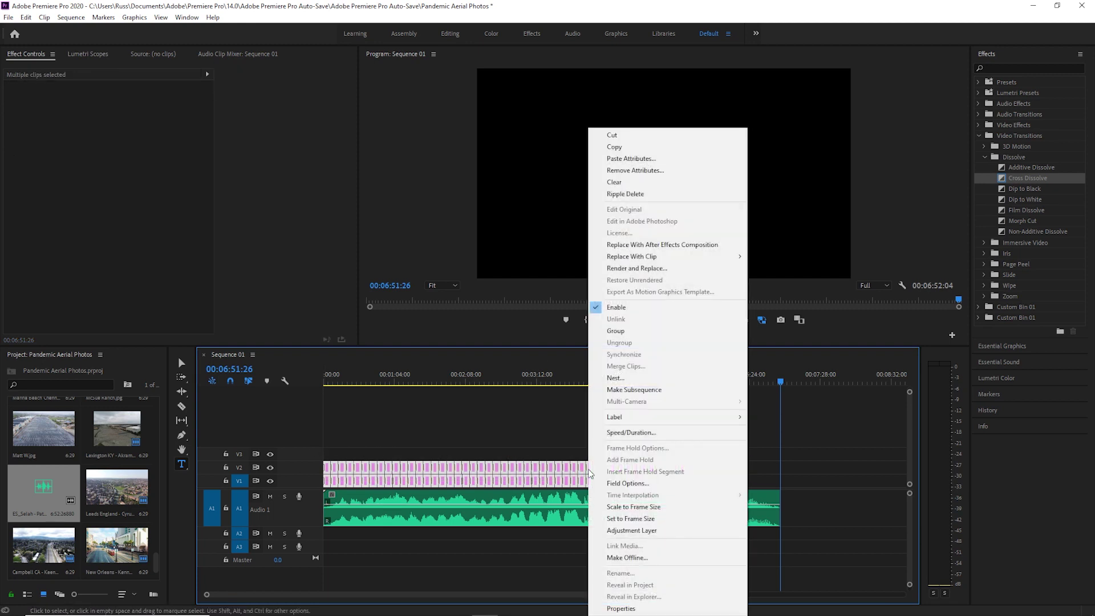
pyautogui.click(614, 377)
pyautogui.moveTo(182, 391); pyautogui.dragTo(221, 420)
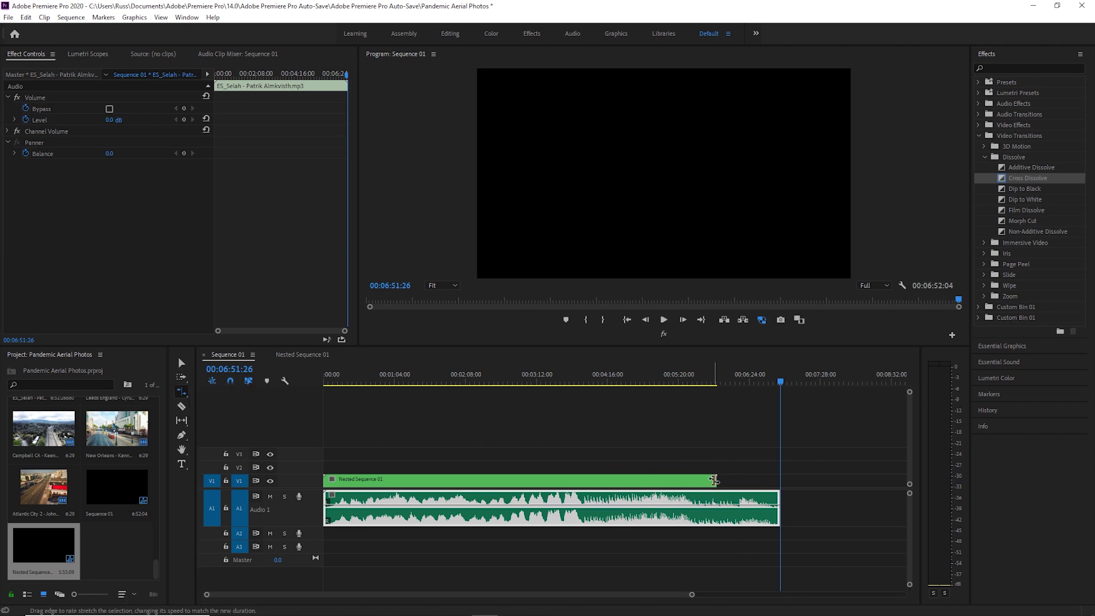
pyautogui.moveTo(714, 480); pyautogui.dragTo(778, 484)
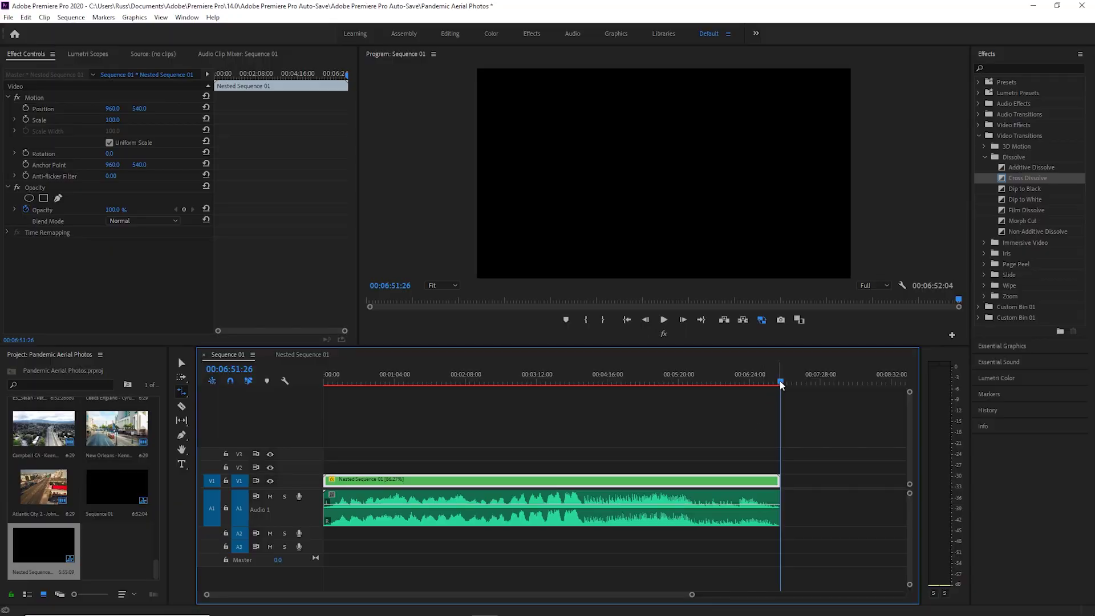
pyautogui.click(781, 383)
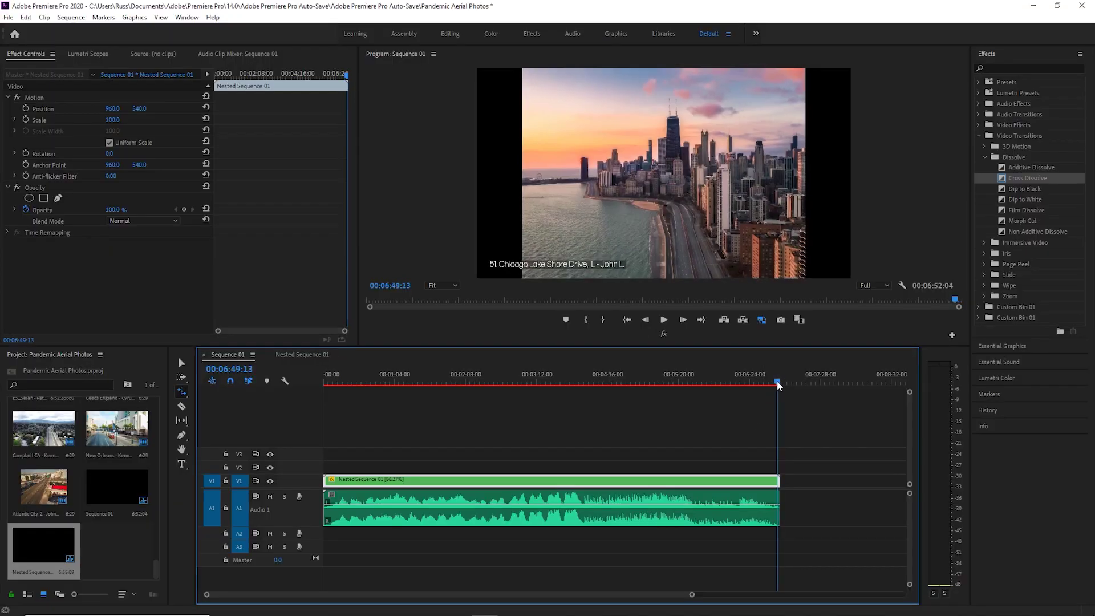
pyautogui.click(779, 383)
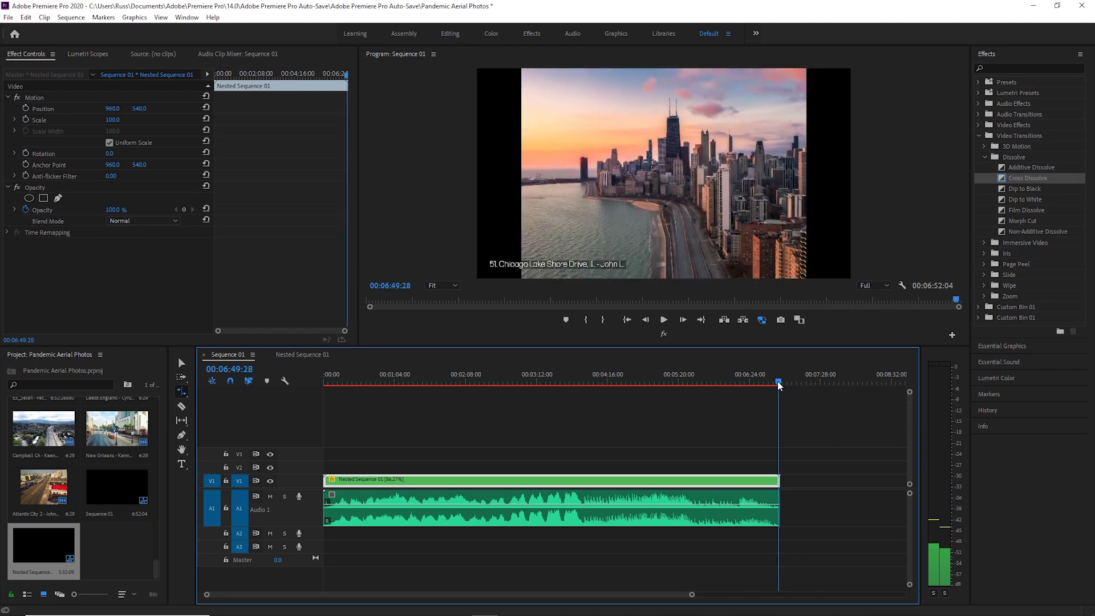
pyautogui.click(780, 383)
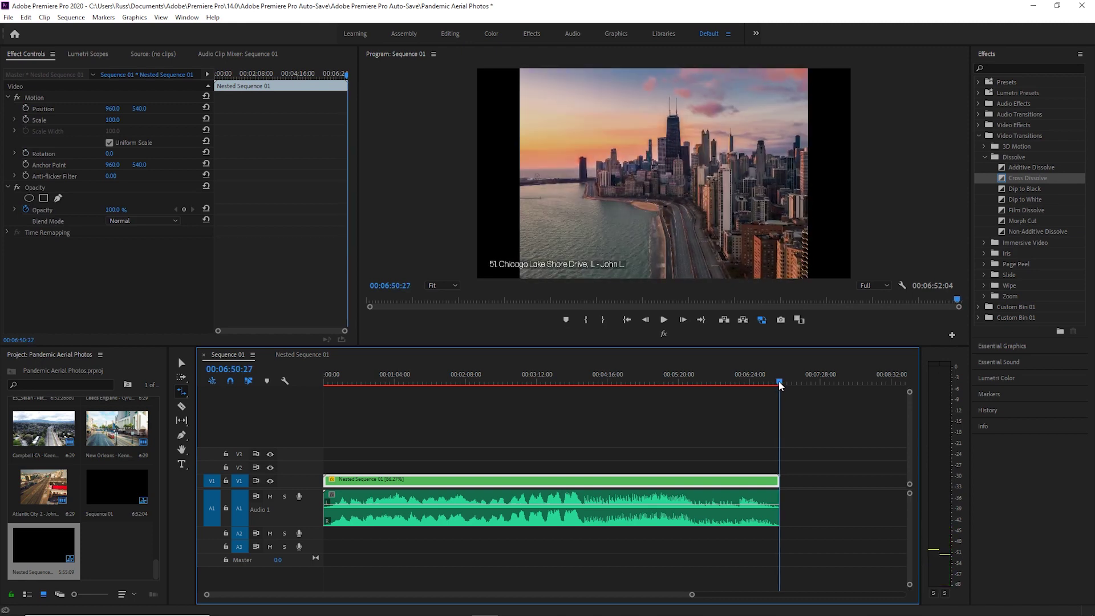
pyautogui.click(714, 381)
pyautogui.click(665, 320)
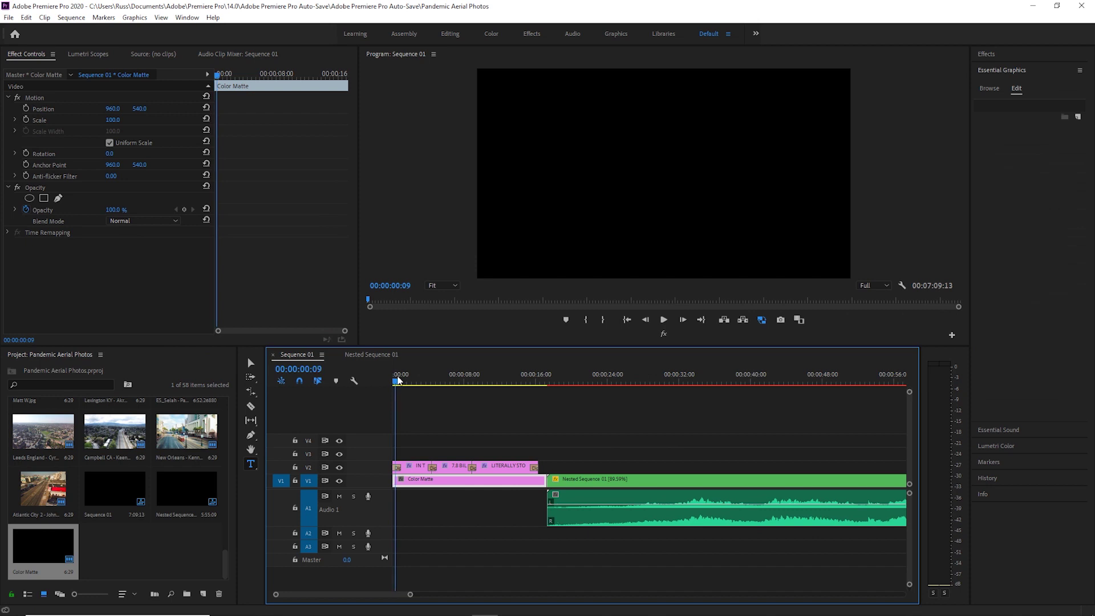
# Step: Edit the intro title text 'IN THE YEAR 2020..' and open Export Settings for Sequence 01
pyautogui.moveTo(398, 381); pyautogui.dragTo(413, 381)
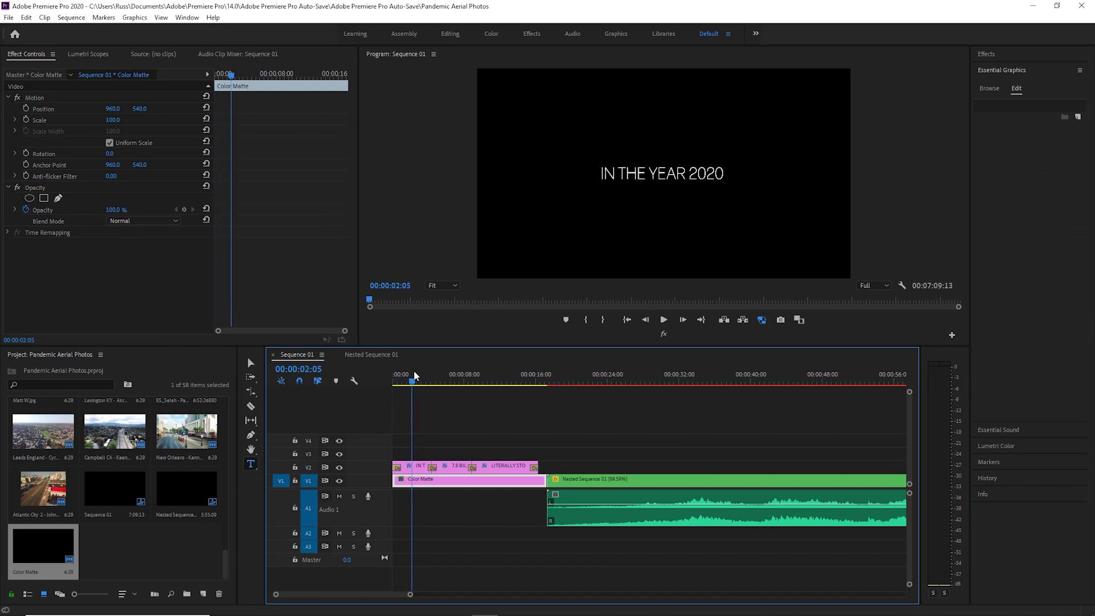
pyautogui.click(418, 471)
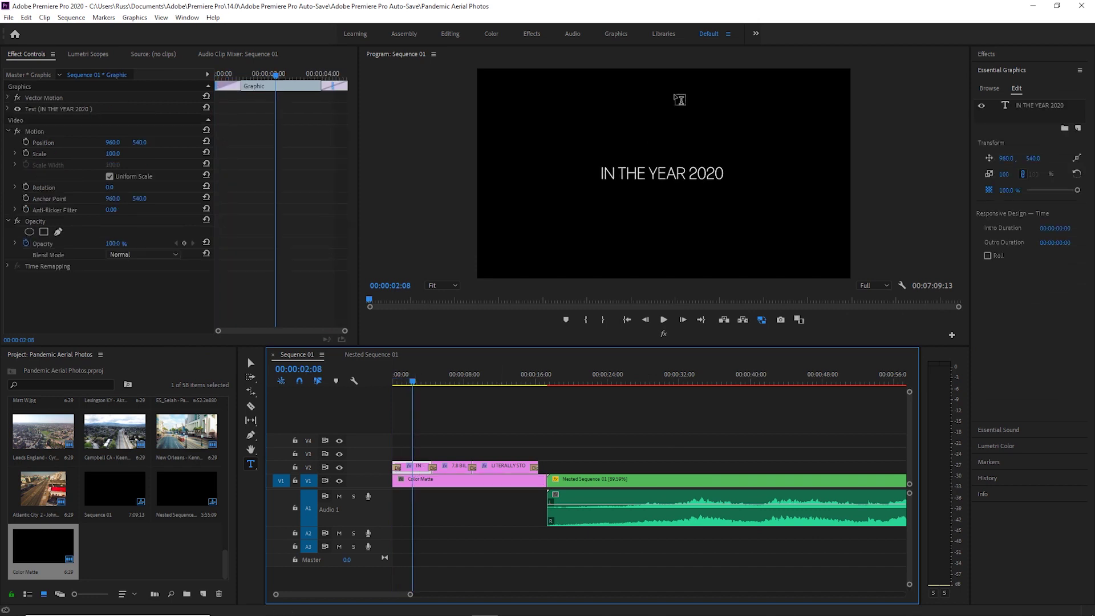
pyautogui.doubleClick(644, 176)
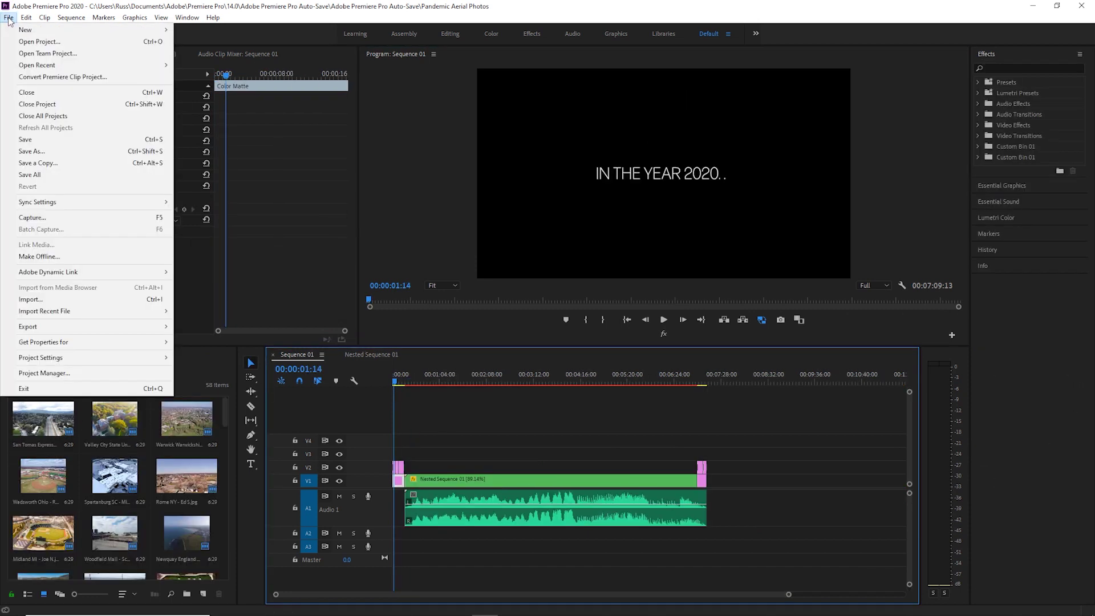
pyautogui.moveTo(45, 328)
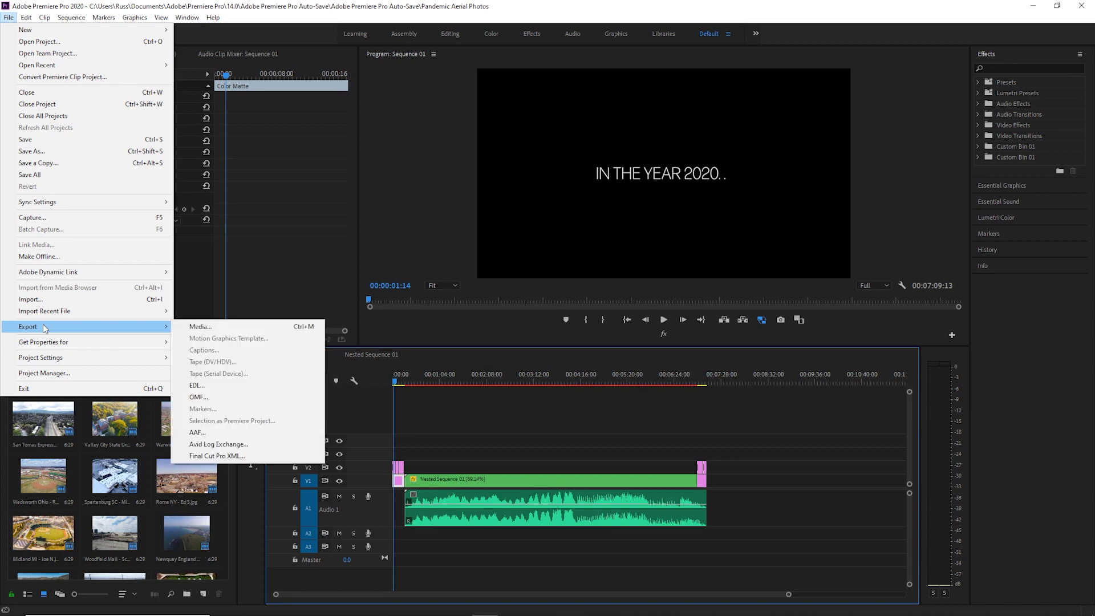
pyautogui.click(223, 326)
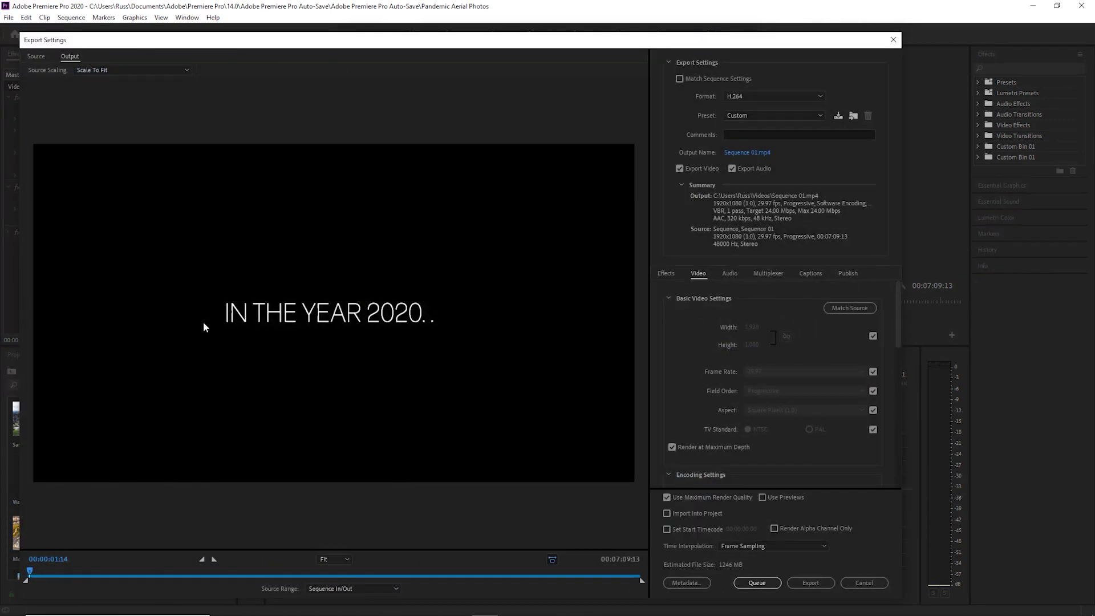